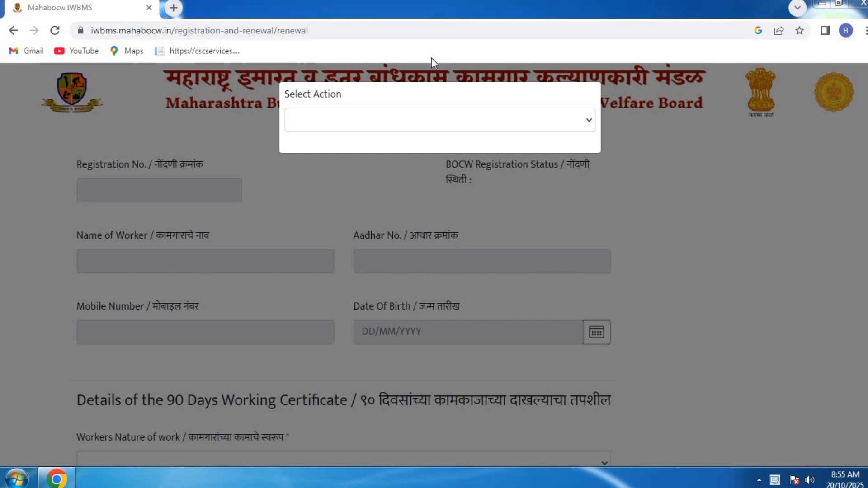
Choose New Renewal, enter the worker's registration number and proceed to the BOCW Renewal Form.
{"action": "left_click", "coordinate": [364, 128]}
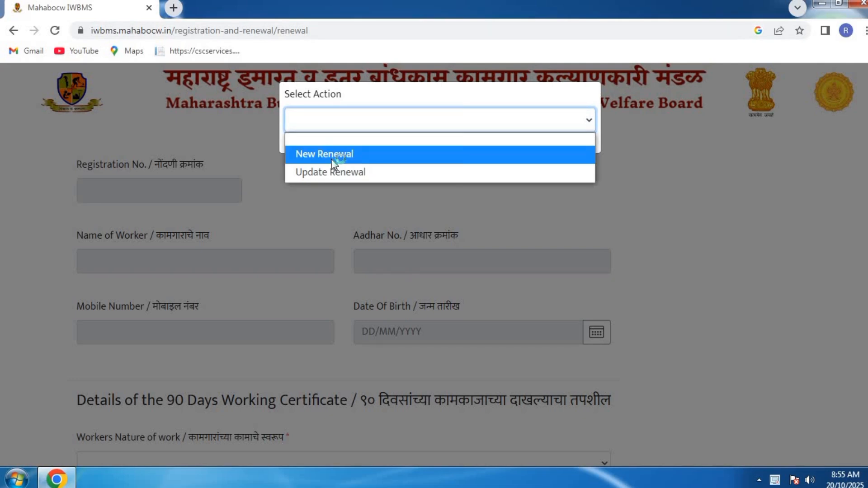
{"action": "left_click", "coordinate": [332, 159]}
{"action": "left_click", "coordinate": [317, 185]}
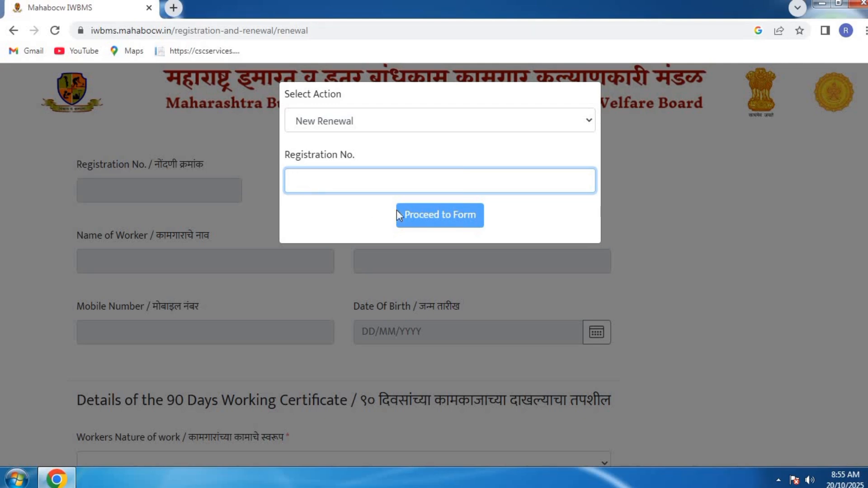
{"action": "left_click", "coordinate": [454, 222]}
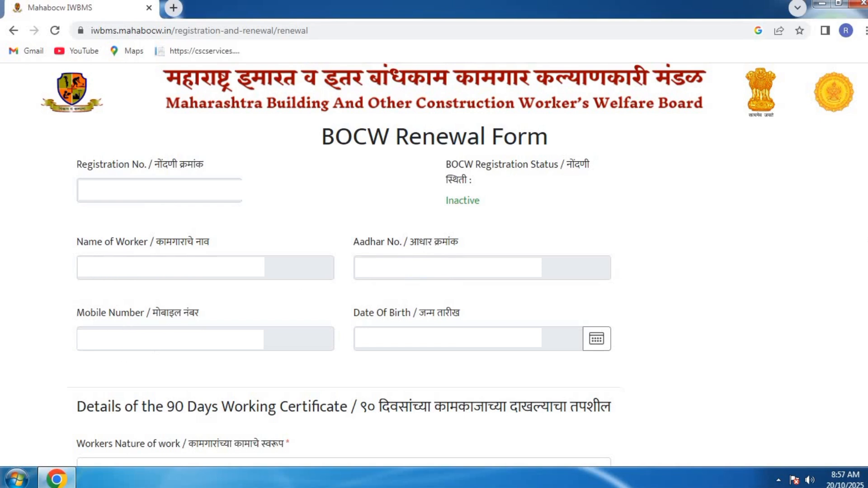
{"action": "double_click", "coordinate": [122, 338]}
{"action": "double_click", "coordinate": [448, 348]}
{"action": "scroll", "coordinate": [493, 122], "scroll_direction": "down", "scroll_amount": 5}
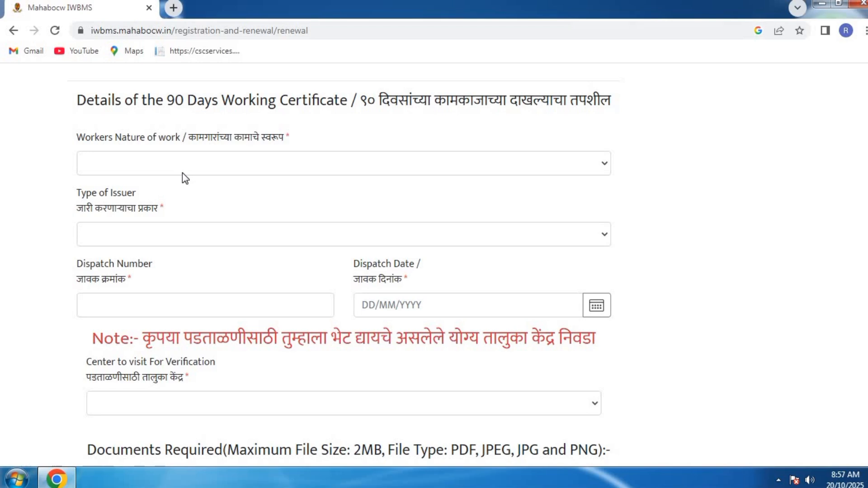
Choose All type of Helpers as the nature of work and Gramsevak as the issuer type.
{"action": "left_click", "coordinate": [172, 164]}
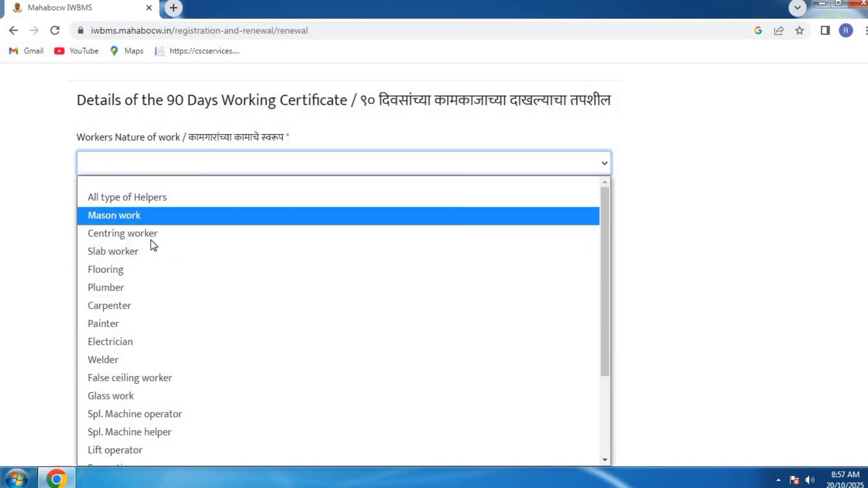
{"action": "left_click", "coordinate": [135, 199]}
{"action": "left_click", "coordinate": [130, 256]}
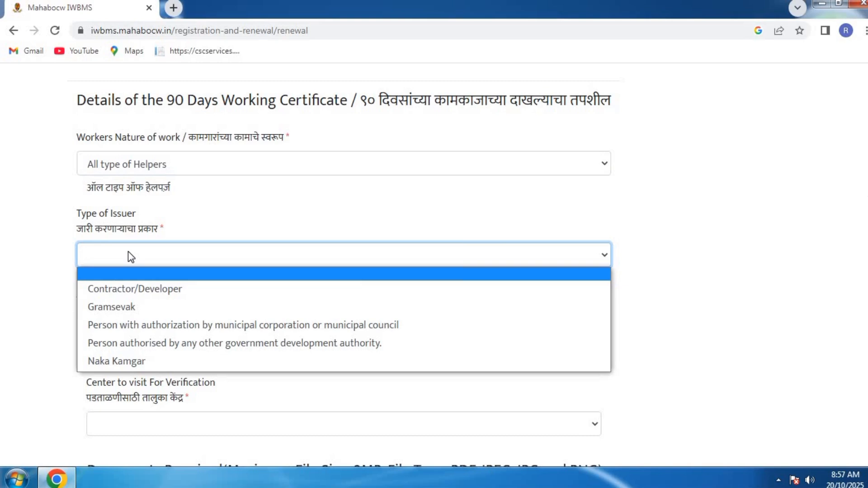
{"action": "left_click", "coordinate": [122, 308]}
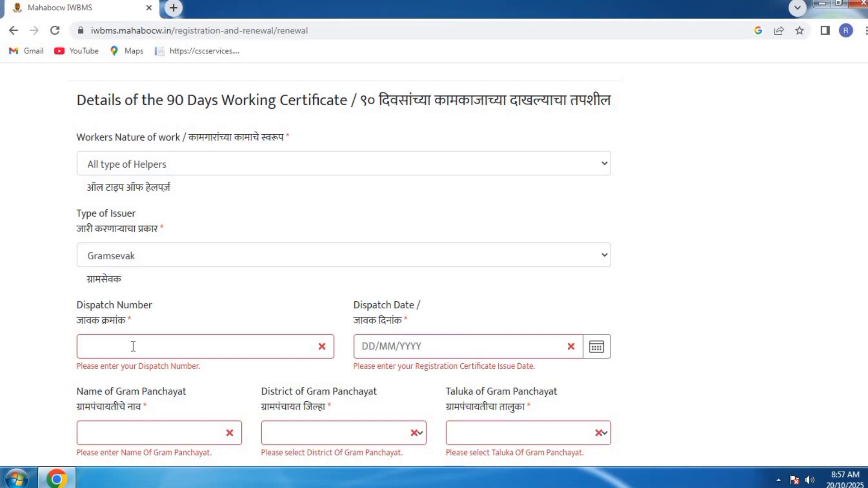
{"action": "left_click", "coordinate": [133, 346]}
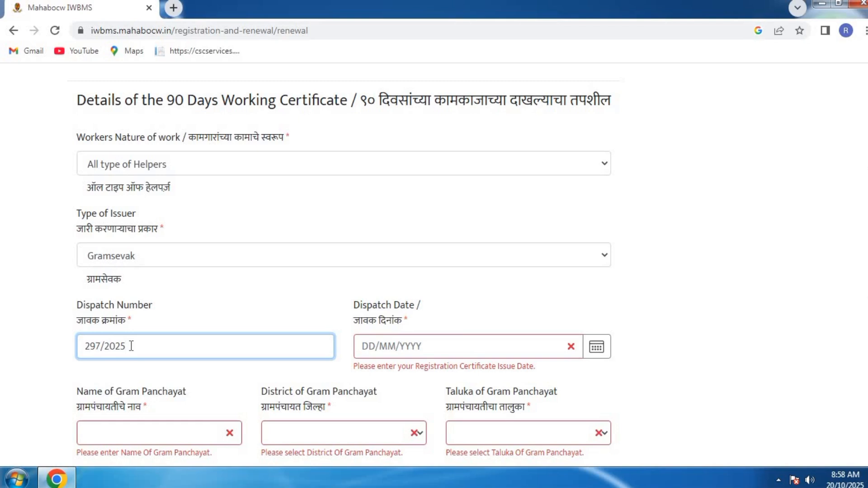
{"action": "left_click", "coordinate": [598, 354]}
{"action": "scroll", "coordinate": [490, 360], "scroll_direction": "down", "scroll_amount": 5}
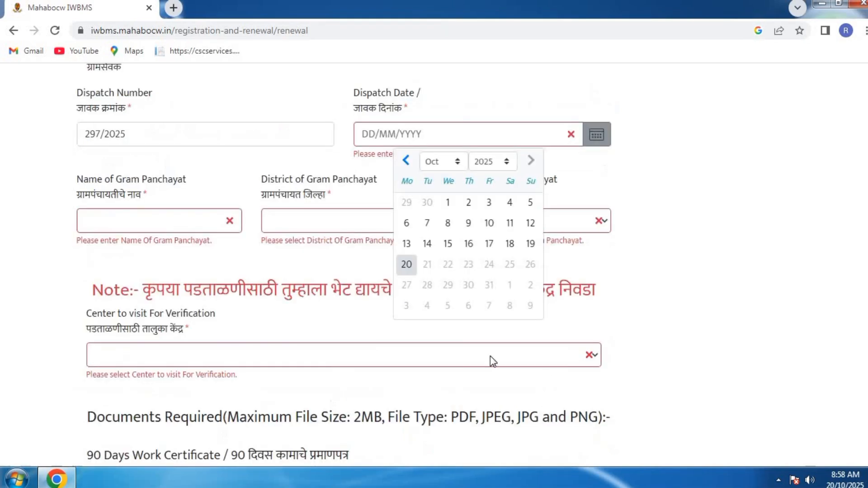
{"action": "left_click", "coordinate": [469, 244]}
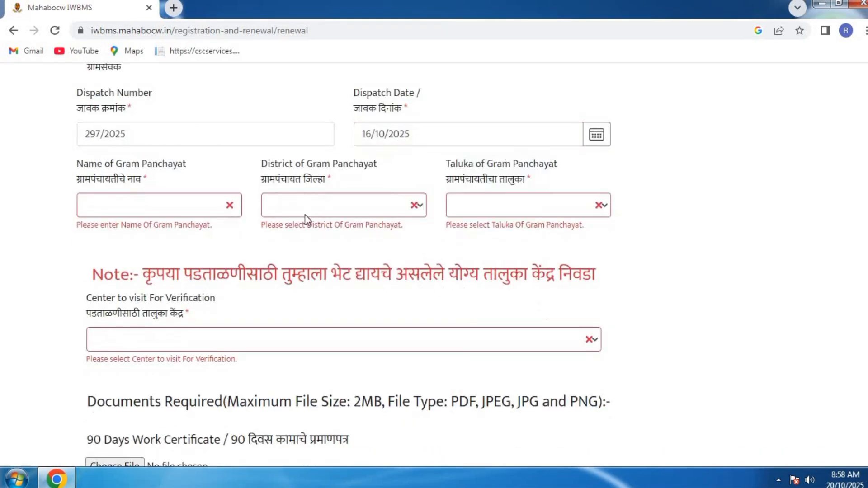
Enter the Gram Panchayat name, with district Bhandara and taluka Pauni.
{"action": "left_click", "coordinate": [121, 200]}
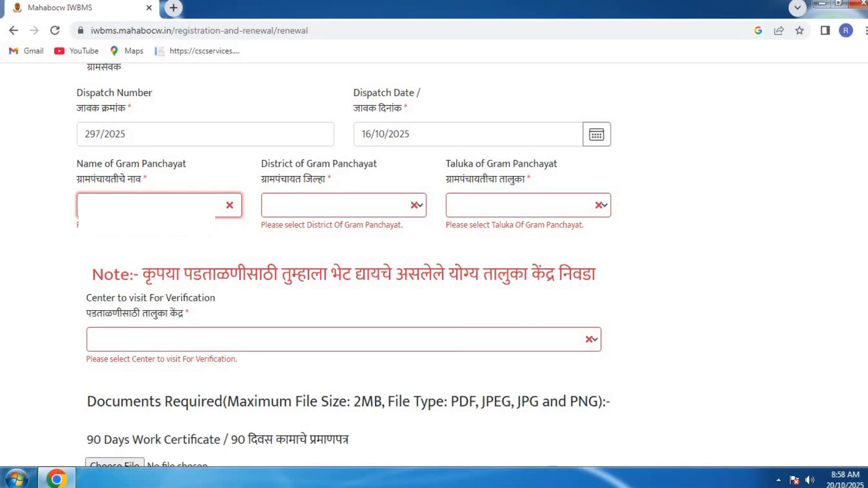
{"action": "type", "text": "k"}
{"action": "key", "text": "Tab"}
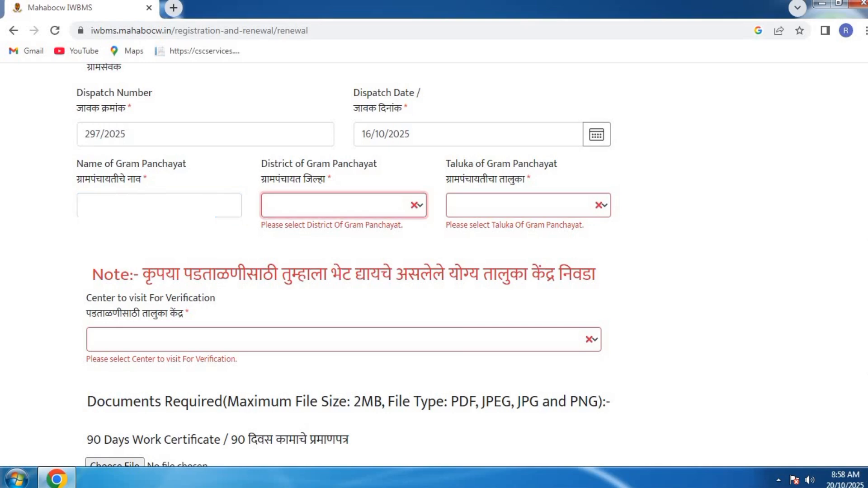
{"action": "type", "text": "bh"}
{"action": "key", "text": "Tab"}
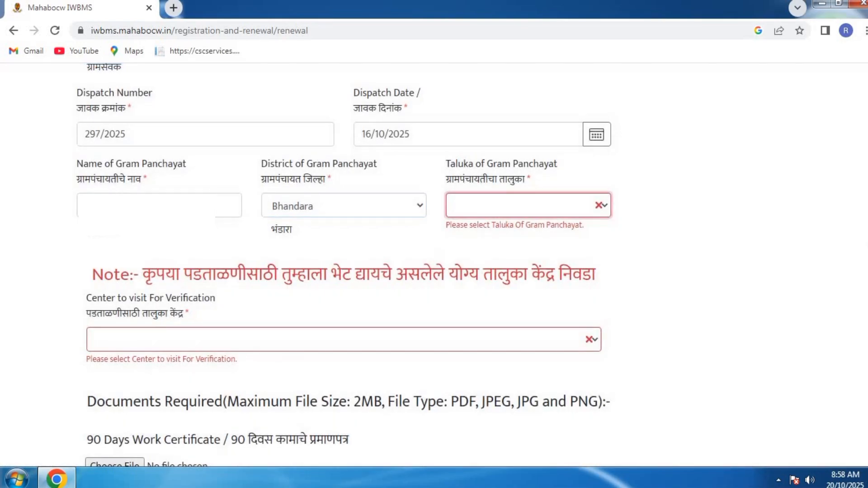
{"action": "type", "text": "p"}
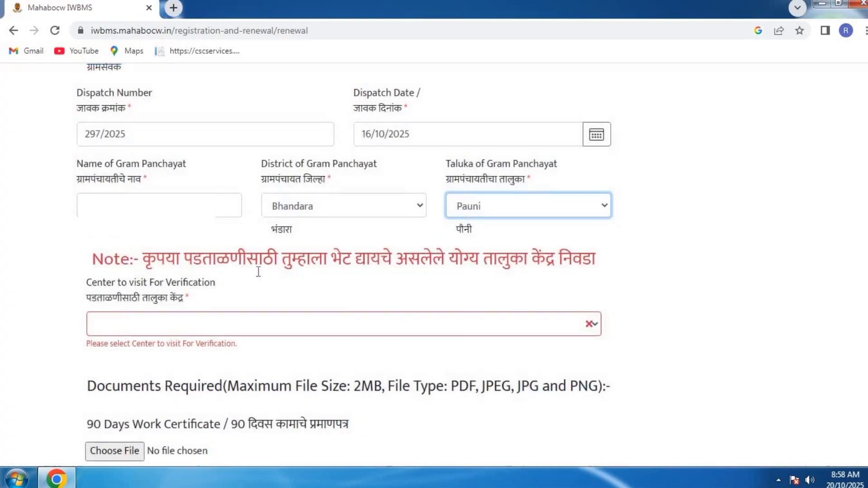
Choose Pauni as the verification centre and start attaching the 90 Days Work Certificate.
{"action": "scroll", "coordinate": [213, 275], "scroll_direction": "down", "scroll_amount": 1}
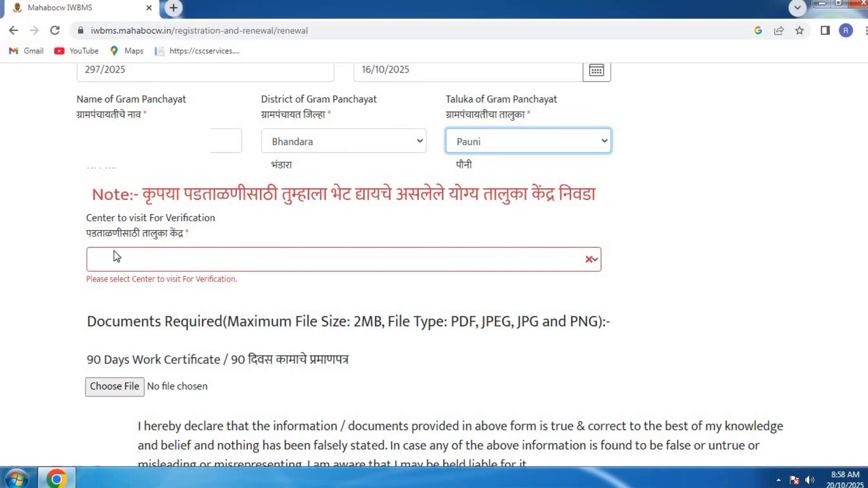
{"action": "left_click", "coordinate": [119, 262]}
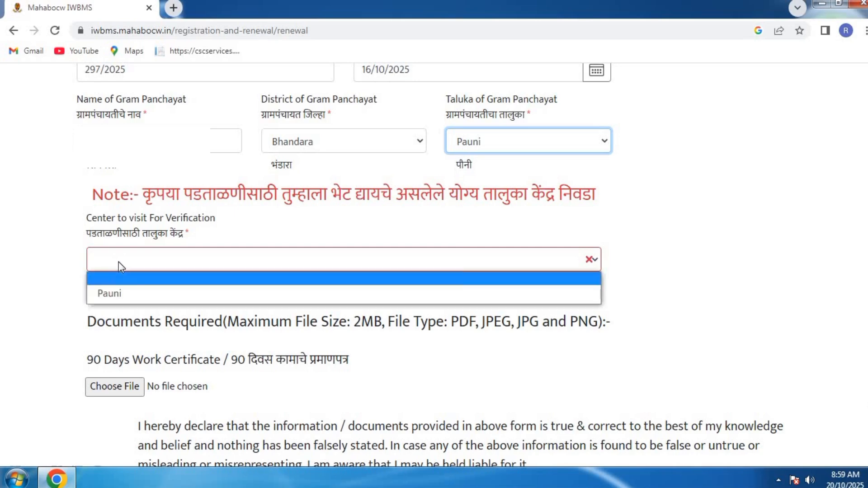
{"action": "left_click", "coordinate": [115, 293]}
{"action": "scroll", "coordinate": [50, 262], "scroll_direction": "down", "scroll_amount": 3}
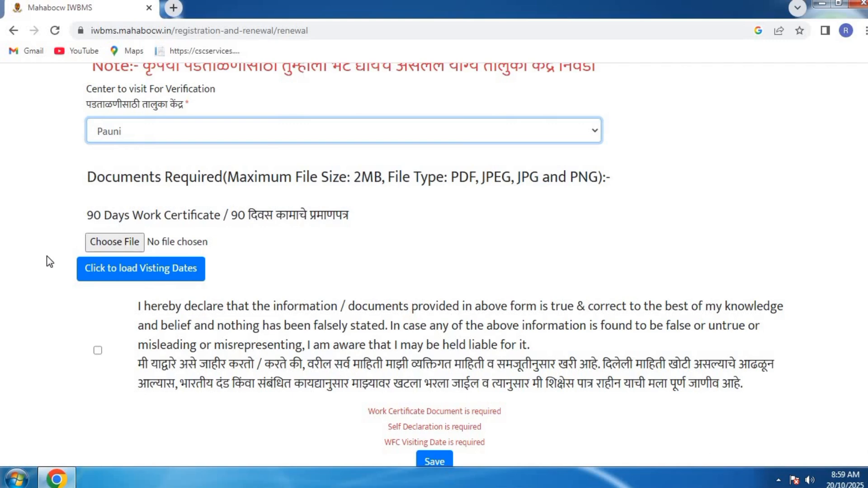
{"action": "left_click", "coordinate": [124, 247]}
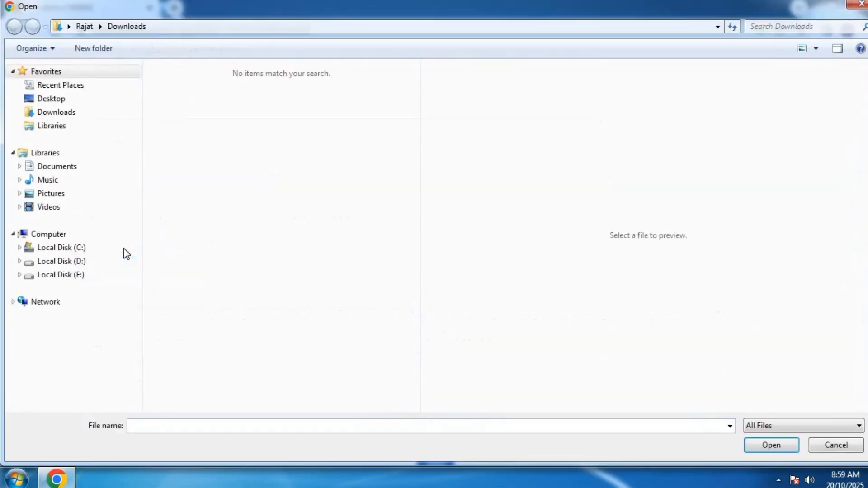
Upload Bandu.pdf from the Desktop as the 90 Days Work Certificate.
{"action": "left_click", "coordinate": [60, 100]}
{"action": "left_click_drag", "start_coordinate": [420, 158], "coordinate": [431, 265]}
{"action": "scroll", "coordinate": [432, 265], "scroll_direction": "down", "scroll_amount": 5}
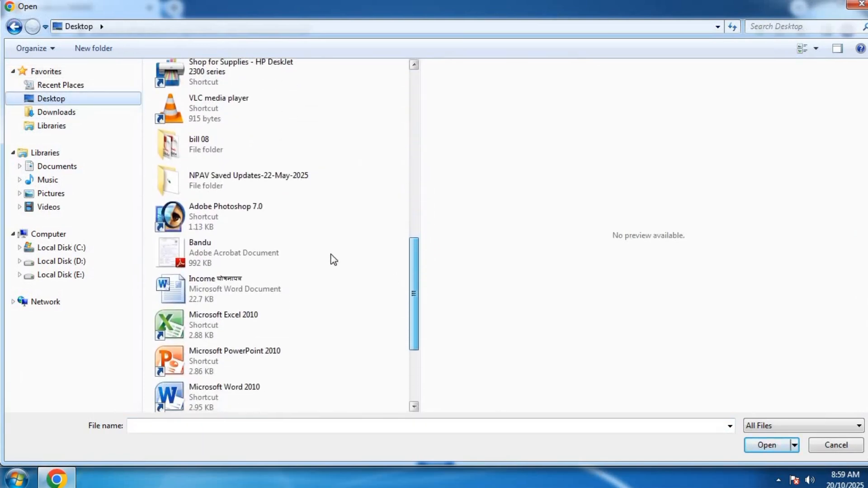
{"action": "double_click", "coordinate": [245, 244]}
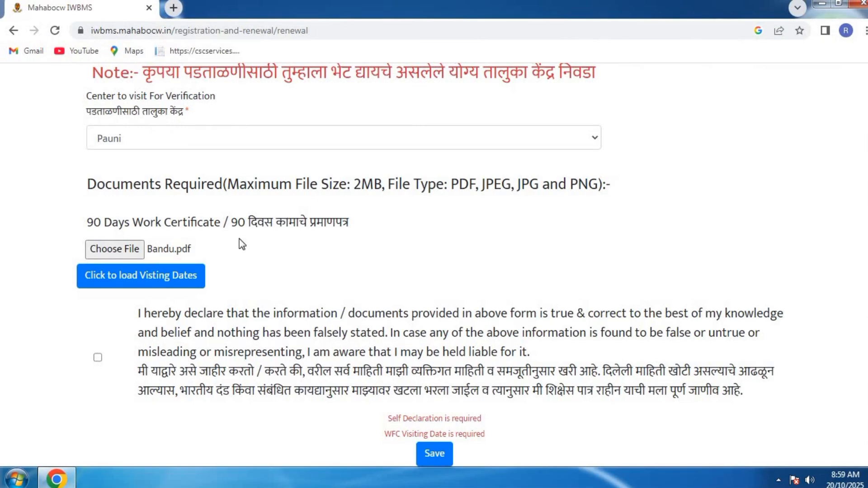
Load the available visiting dates and pick 15 December 2025 as the WFC visit date.
{"action": "left_click", "coordinate": [146, 282]}
{"action": "scroll", "coordinate": [183, 251], "scroll_direction": "down", "scroll_amount": 1}
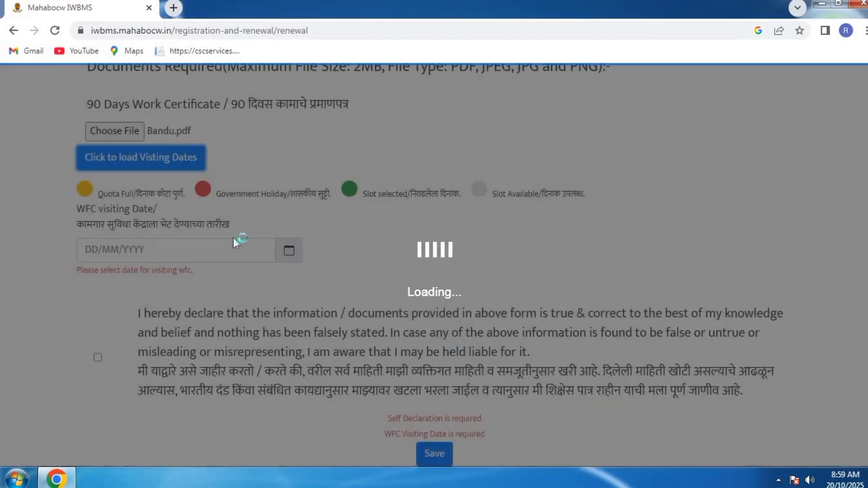
{"action": "left_click", "coordinate": [246, 248]}
{"action": "left_click", "coordinate": [250, 289]}
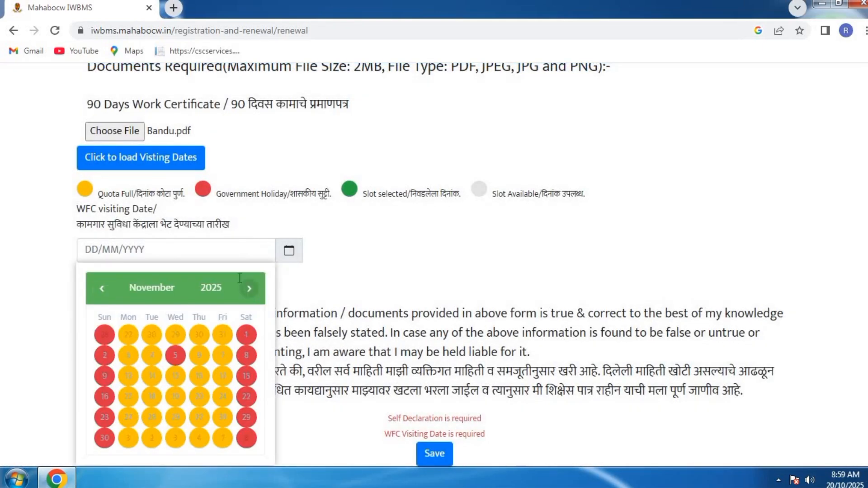
{"action": "left_click", "coordinate": [250, 289]}
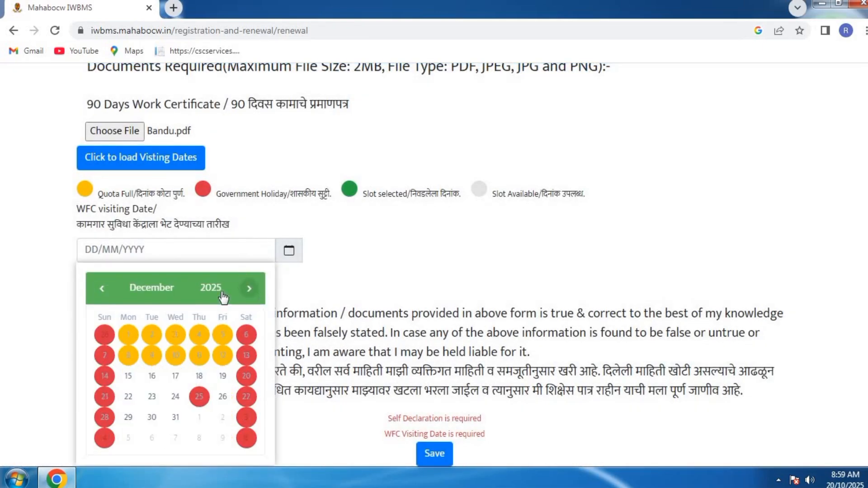
{"action": "scroll", "coordinate": [212, 298], "scroll_direction": "up", "scroll_amount": 6}
{"action": "scroll", "coordinate": [168, 291], "scroll_direction": "down", "scroll_amount": 4}
{"action": "scroll", "coordinate": [158, 291], "scroll_direction": "down", "scroll_amount": 2}
{"action": "left_click", "coordinate": [128, 389]}
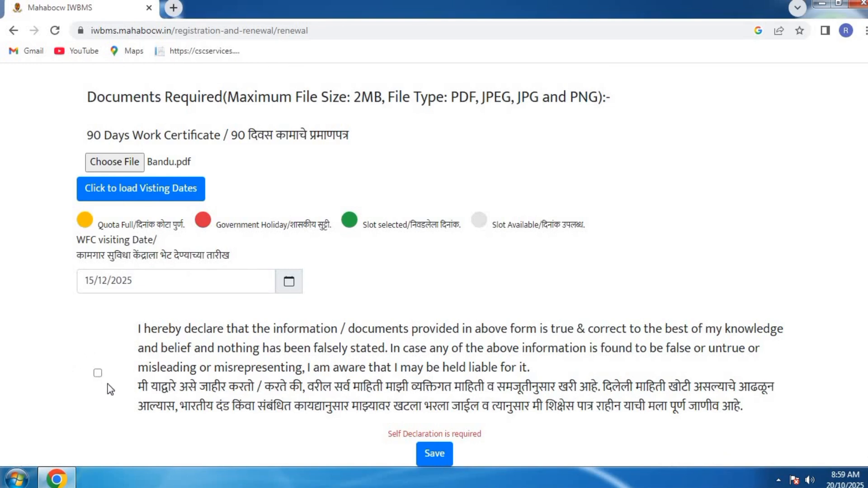
Tick the self-declaration, save the renewal, send the OTP and try validating it.
{"action": "left_click", "coordinate": [97, 374]}
{"action": "left_click", "coordinate": [435, 454]}
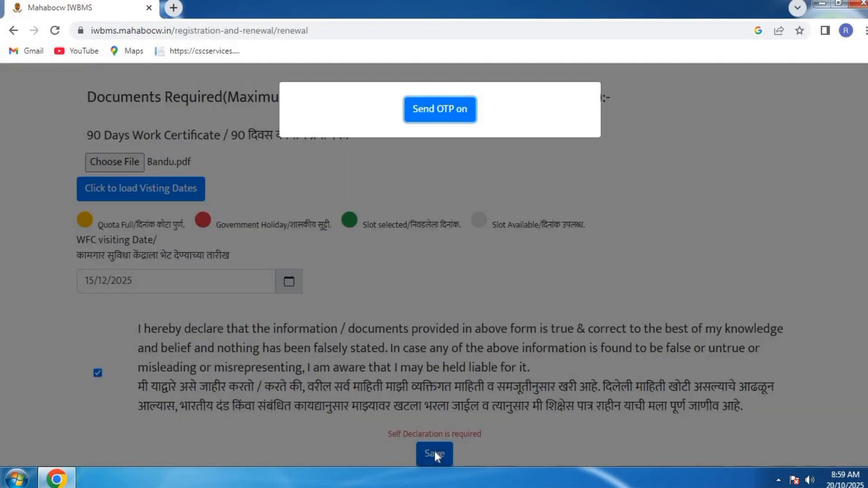
{"action": "left_click", "coordinate": [426, 119]}
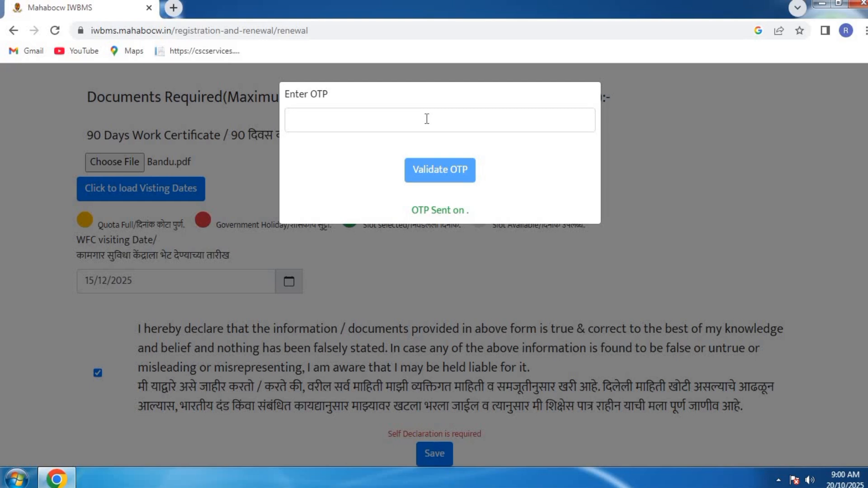
{"action": "left_click", "coordinate": [374, 127]}
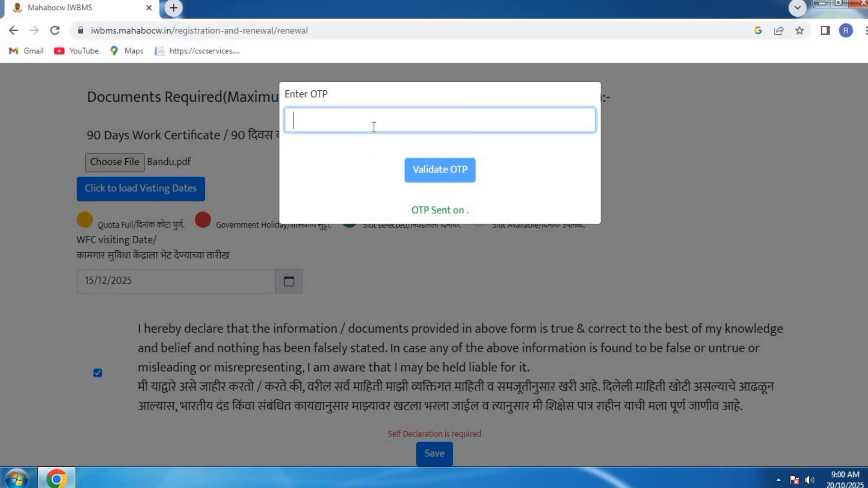
{"action": "left_click", "coordinate": [449, 175]}
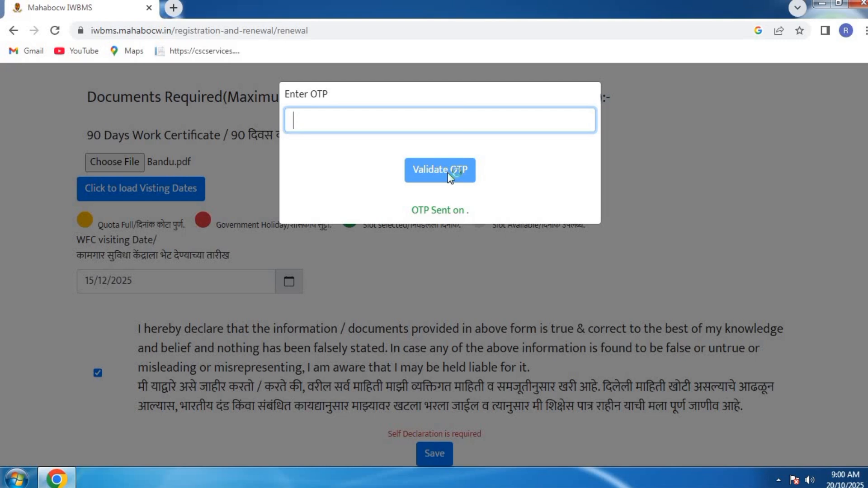